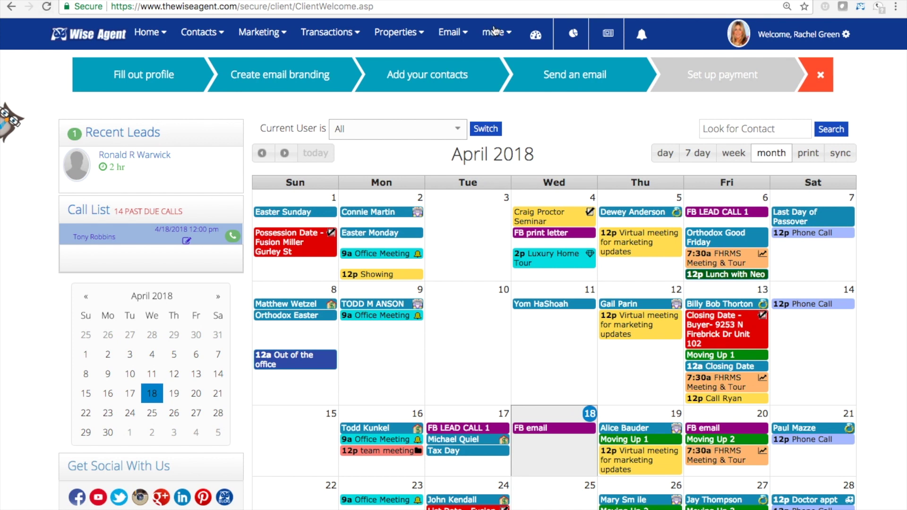
- Expand the TitleToolBox sign-up form under Integrations and fill in the saved login email before the zip code
click(790, 37)
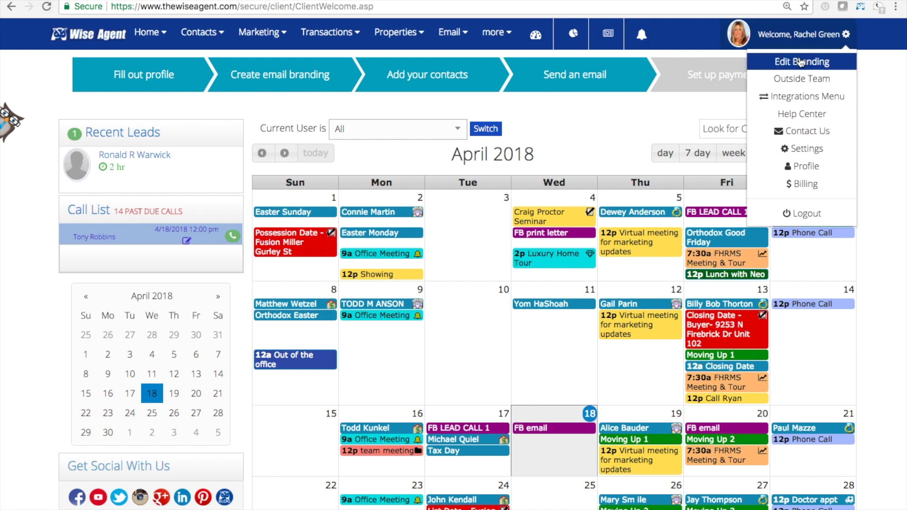
click(812, 99)
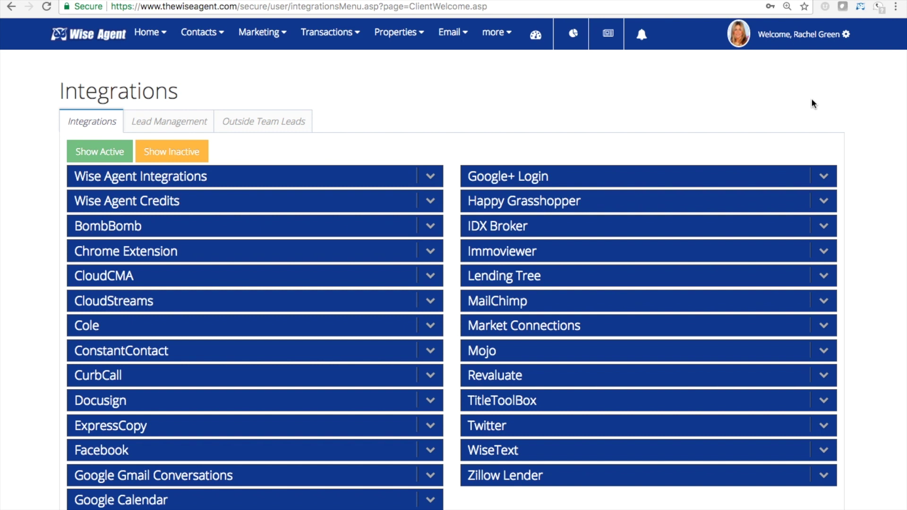
click(822, 402)
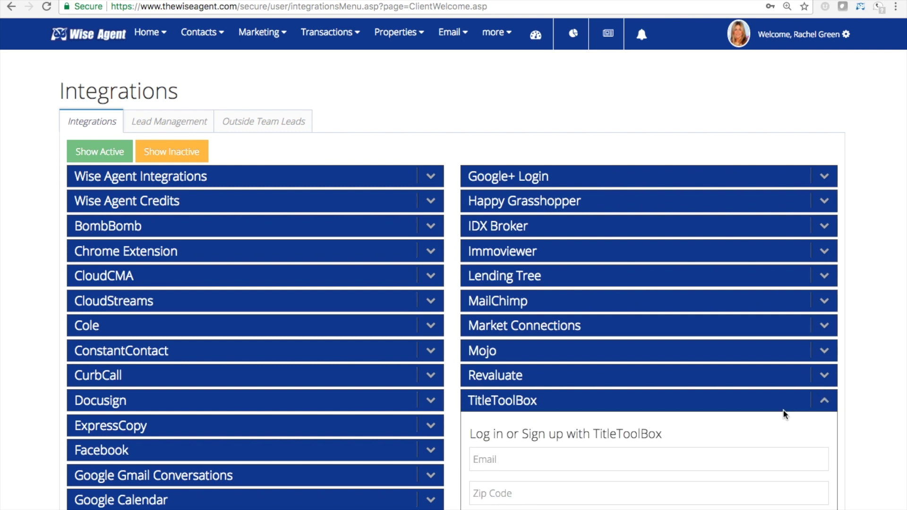
click(560, 457)
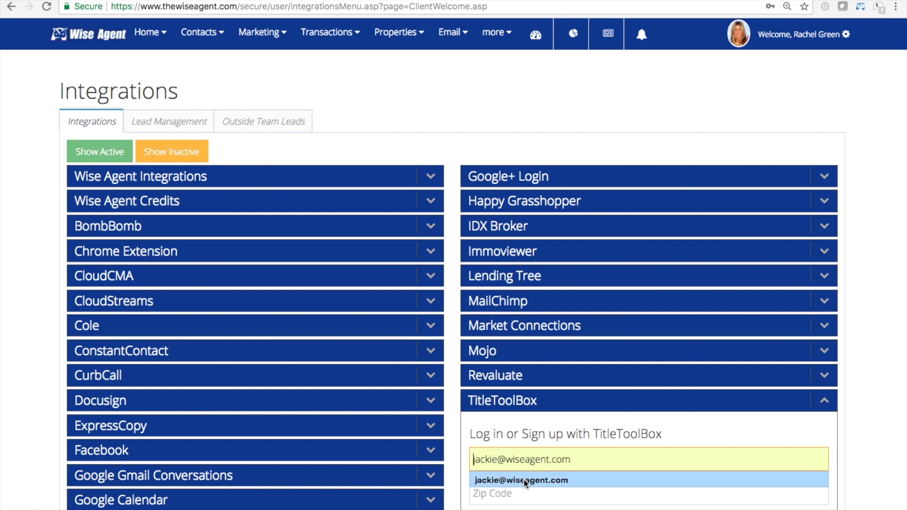
click(523, 478)
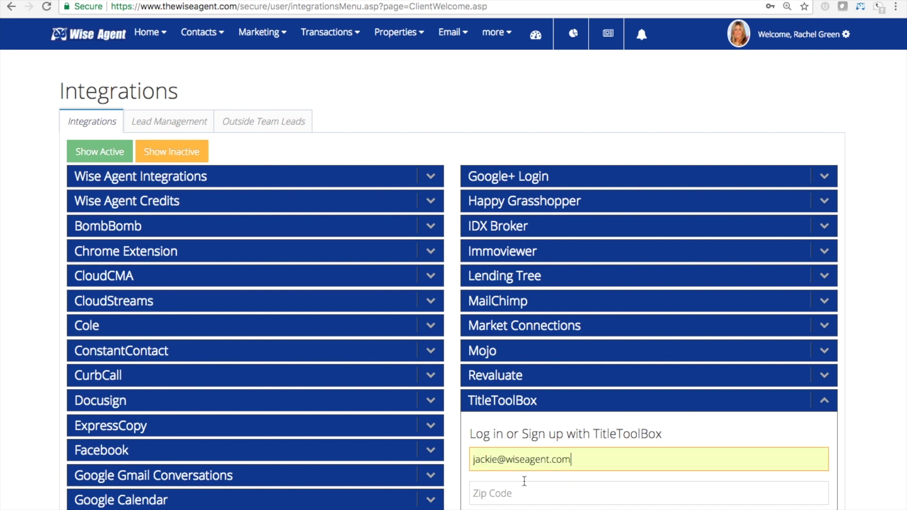
click(493, 496)
text(92649)
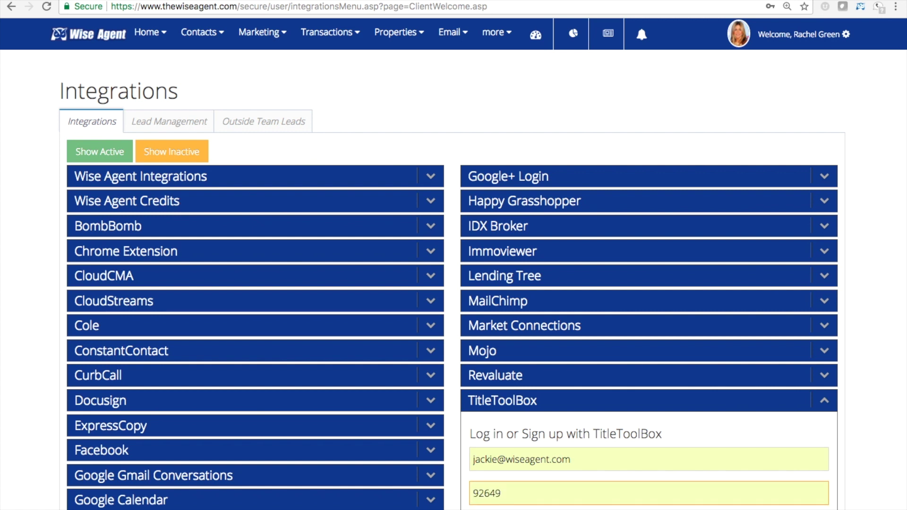
scroll(524, 425, down, 1)
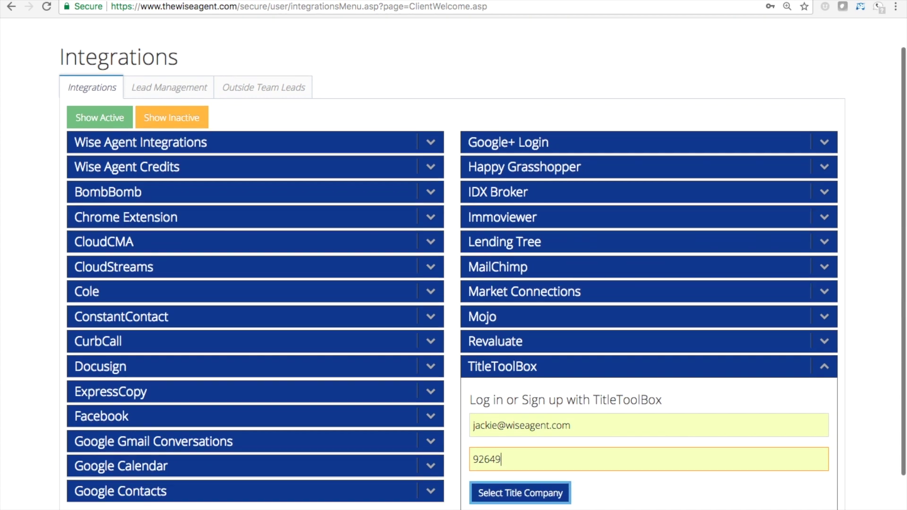
scroll(524, 425, down, 1)
- Begin selecting a title company and agree to the TitleToolBox customer agreement
click(524, 458)
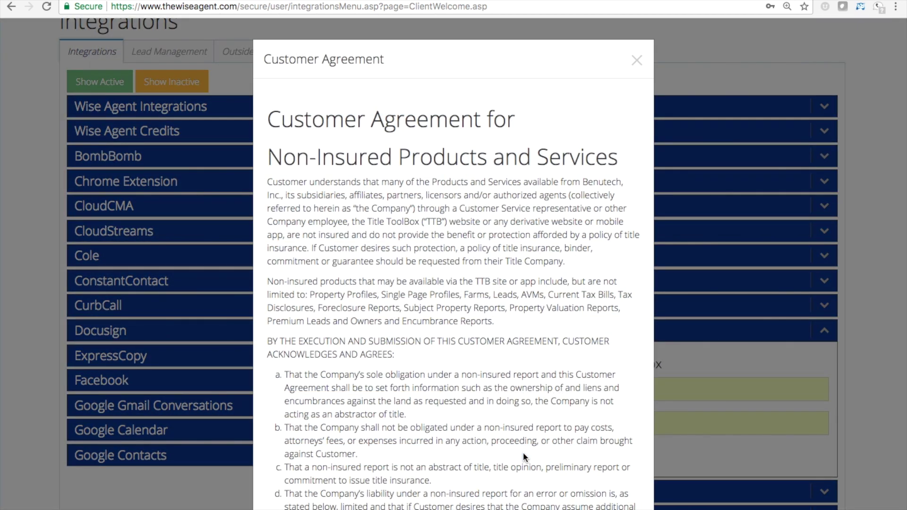
scroll(523, 452, down, 1)
scroll(523, 452, down, 1)
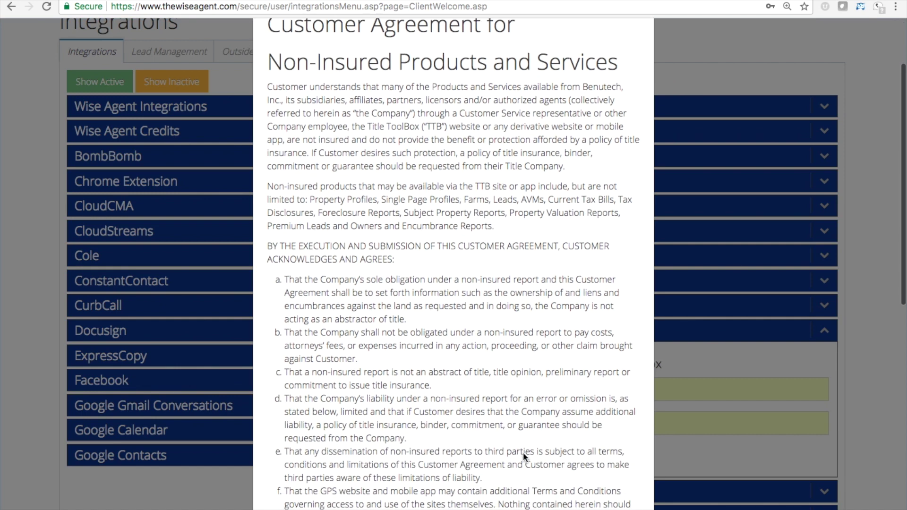
scroll(523, 452, down, 1)
scroll(523, 453, down, 2)
scroll(523, 456, down, 2)
scroll(523, 455, down, 2)
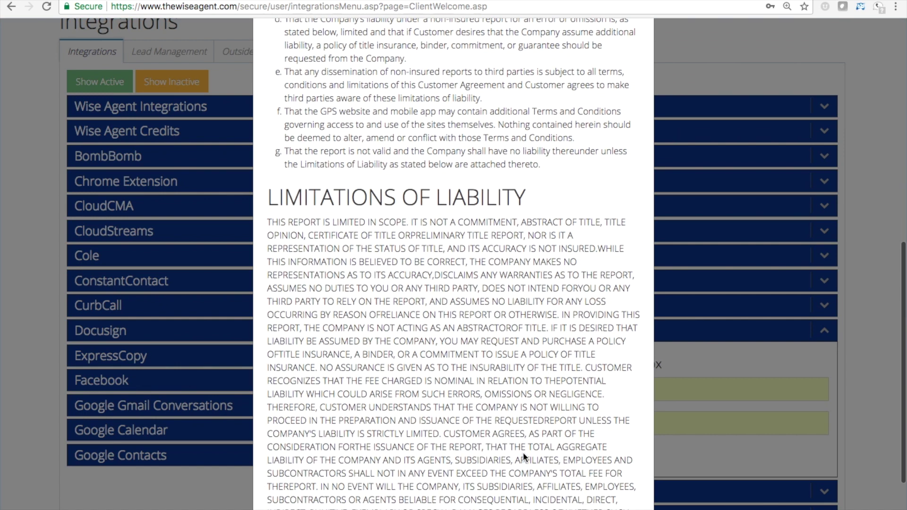
scroll(523, 455, down, 2)
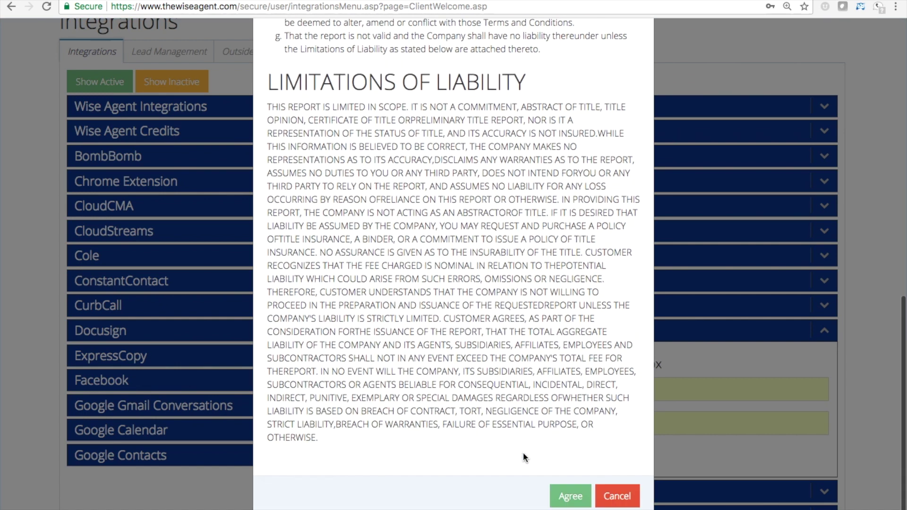
click(571, 496)
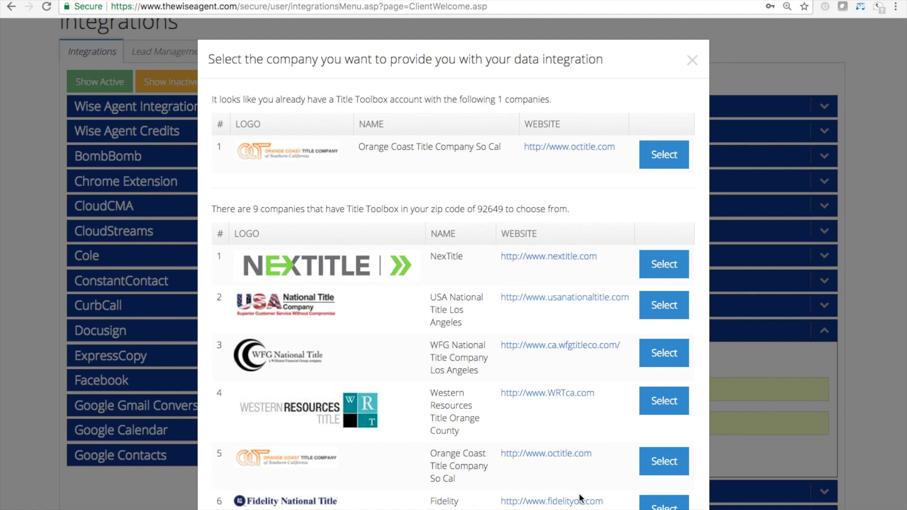
scroll(580, 499, down, 3)
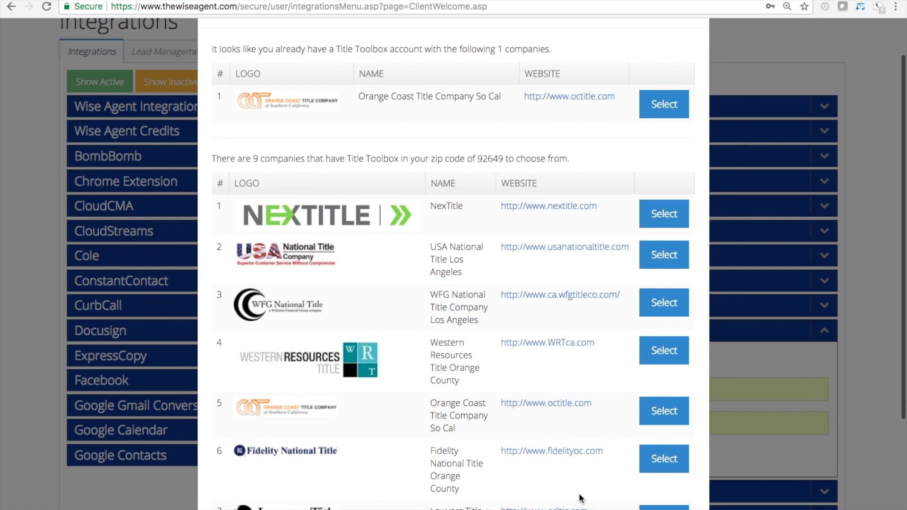
scroll(580, 499, down, 3)
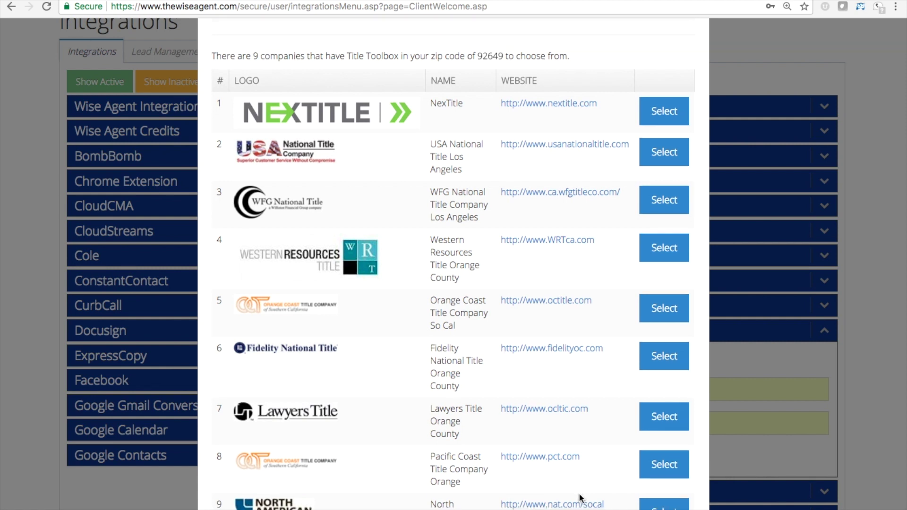
scroll(580, 499, down, 3)
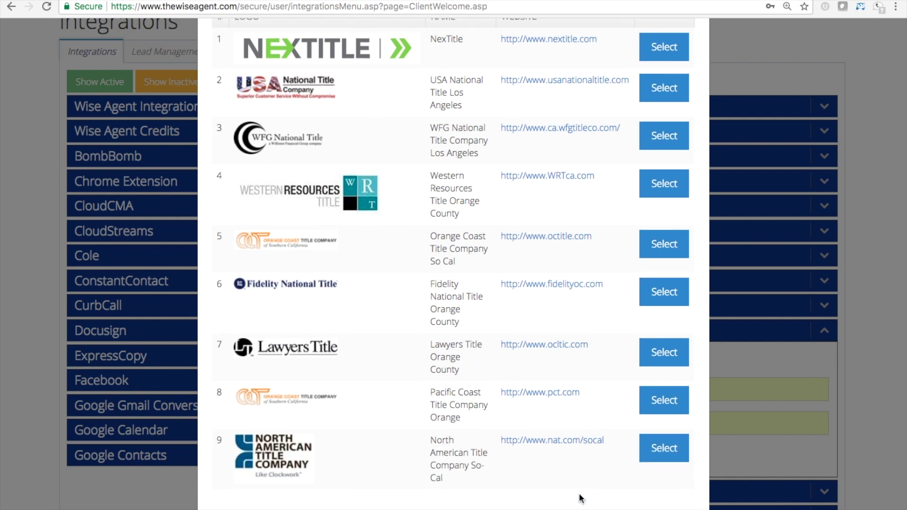
scroll(580, 500, up, 3)
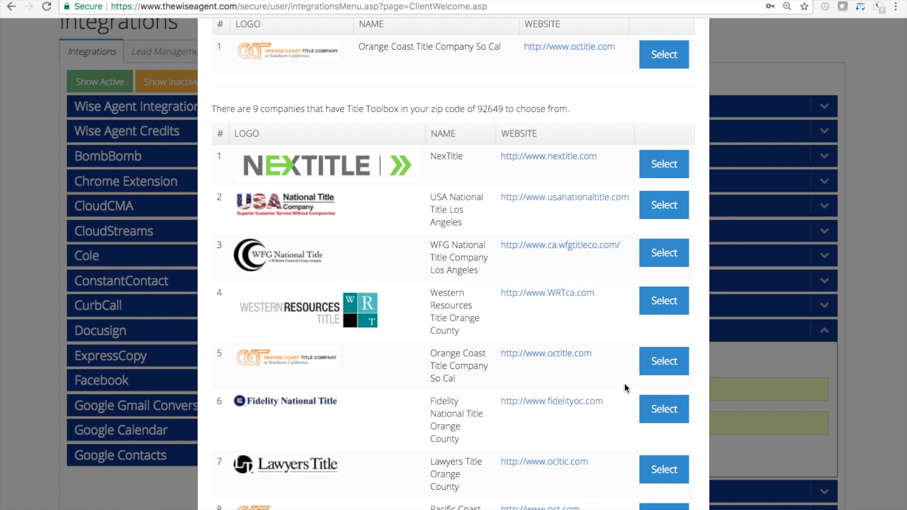
- Choose Orange Coast Title Company So Cal and activate the TitleToolBox integration
click(664, 361)
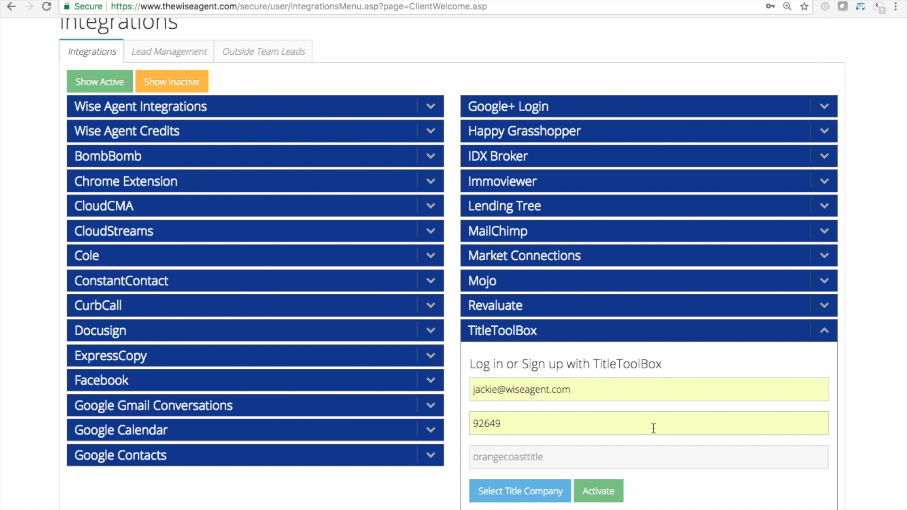
click(605, 498)
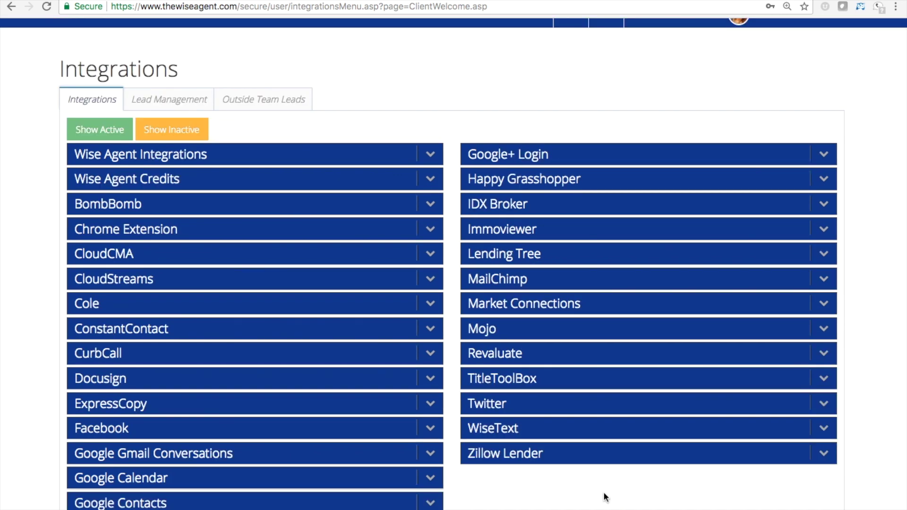
scroll(603, 491, up, 1)
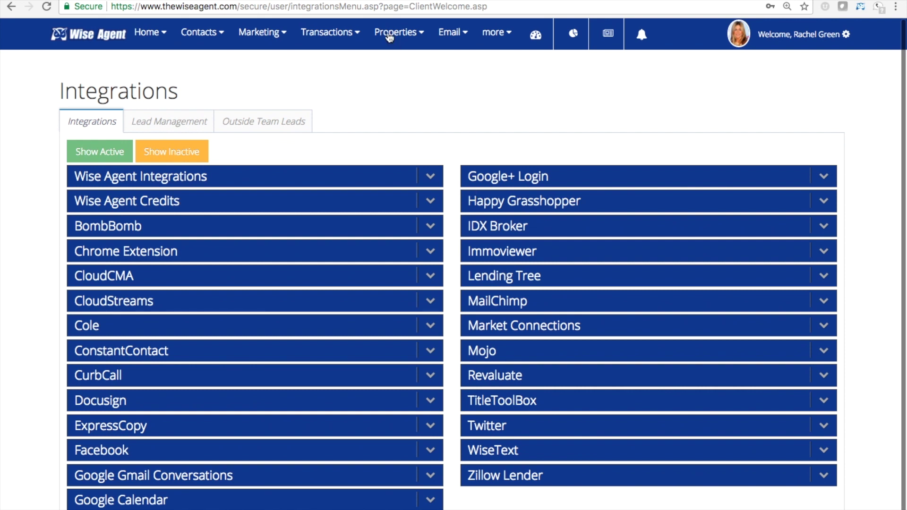
- Filter the property list to New Listing, open 4892 Oceanridge Dr, and request its property profile report
click(390, 33)
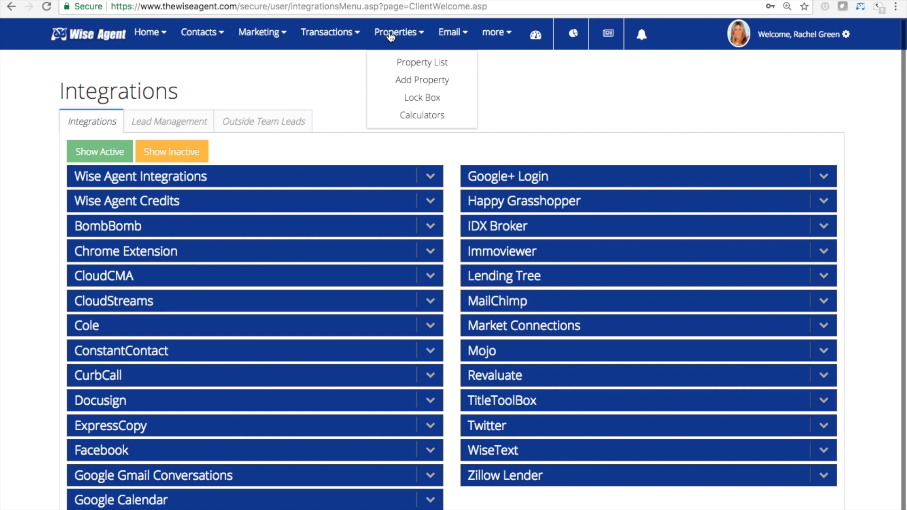
click(430, 65)
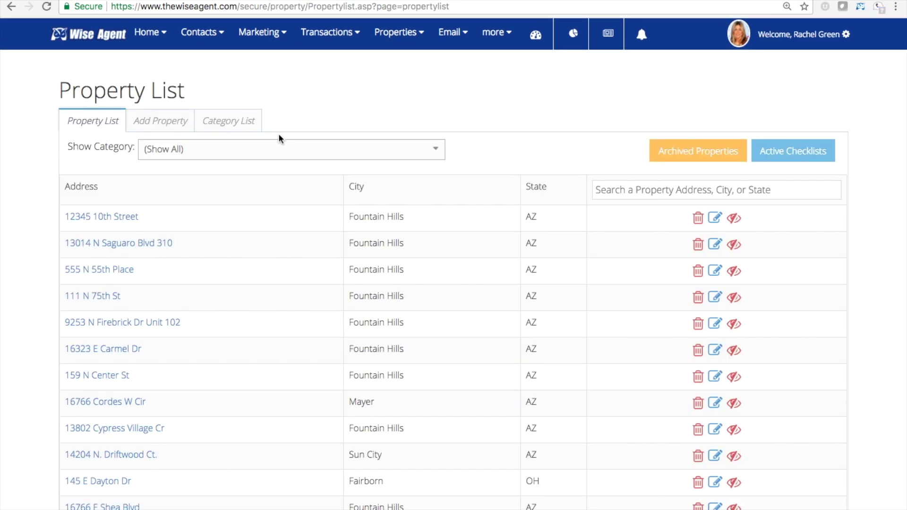
click(259, 154)
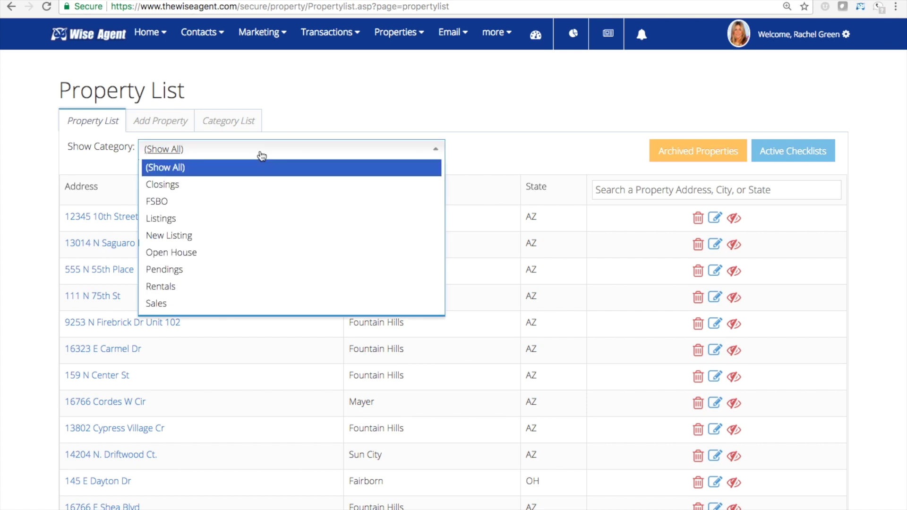
click(225, 238)
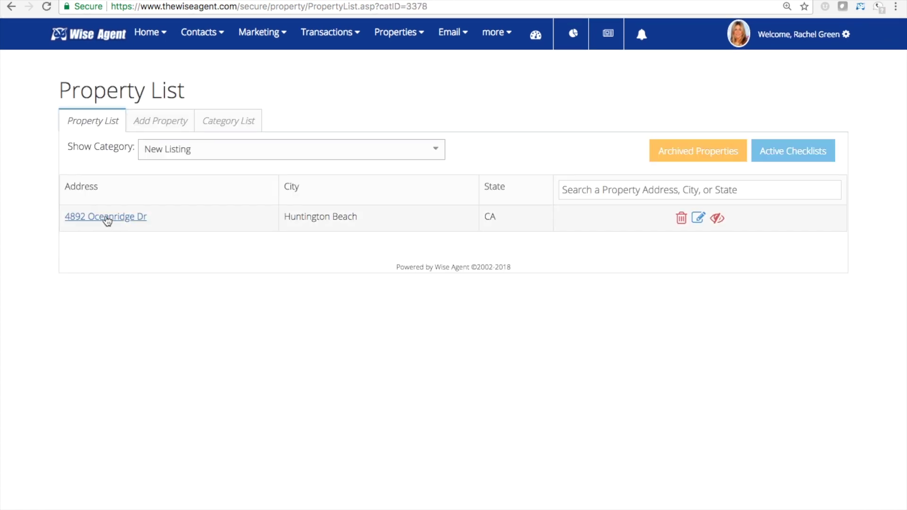
click(106, 221)
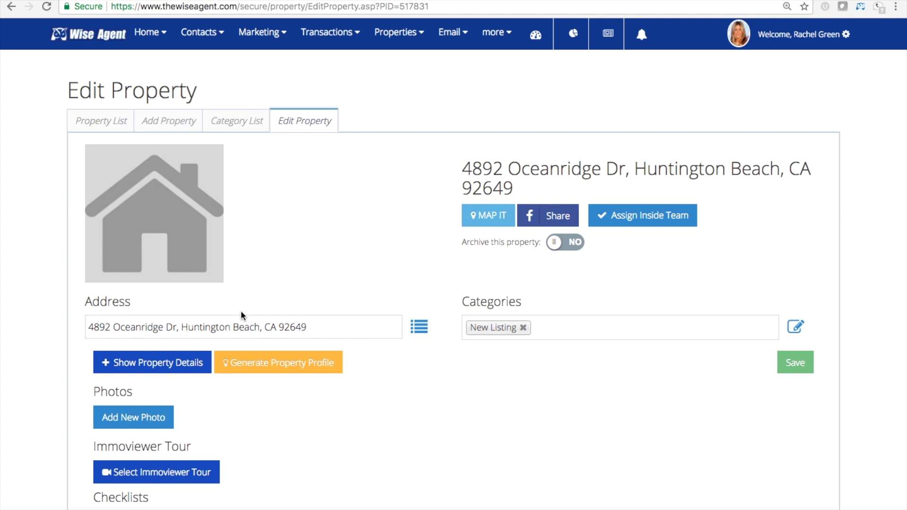
click(290, 368)
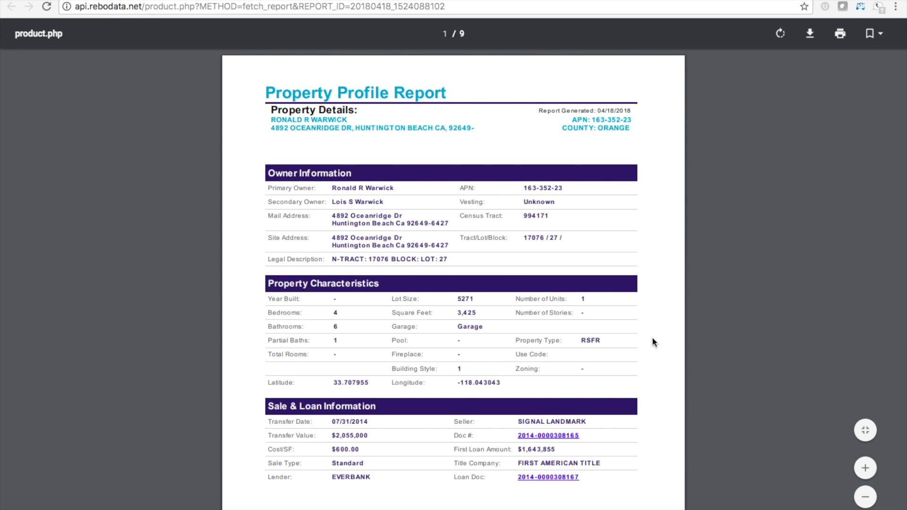
scroll(652, 340, down, 1)
scroll(653, 340, down, 1)
scroll(653, 340, down, 1)
scroll(653, 341, down, 2)
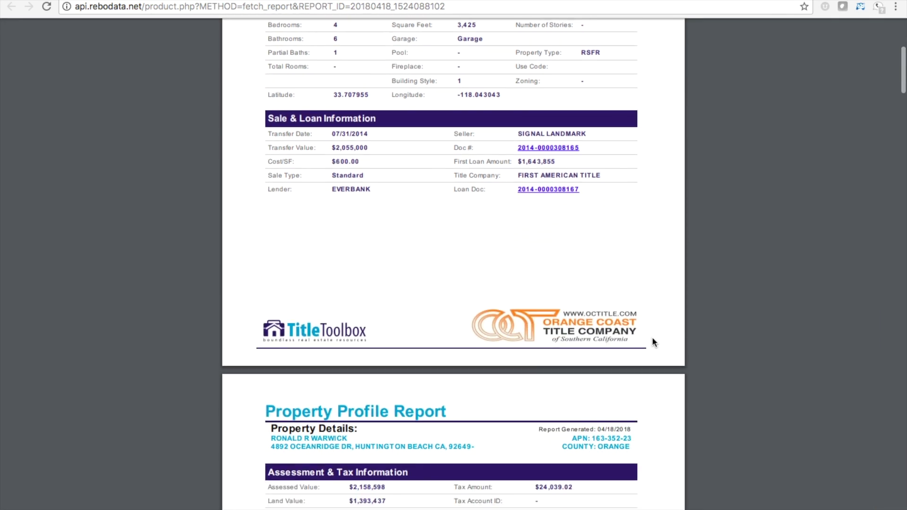
scroll(653, 343, down, 1)
scroll(653, 342, down, 1)
scroll(652, 342, down, 1)
scroll(653, 342, down, 1)
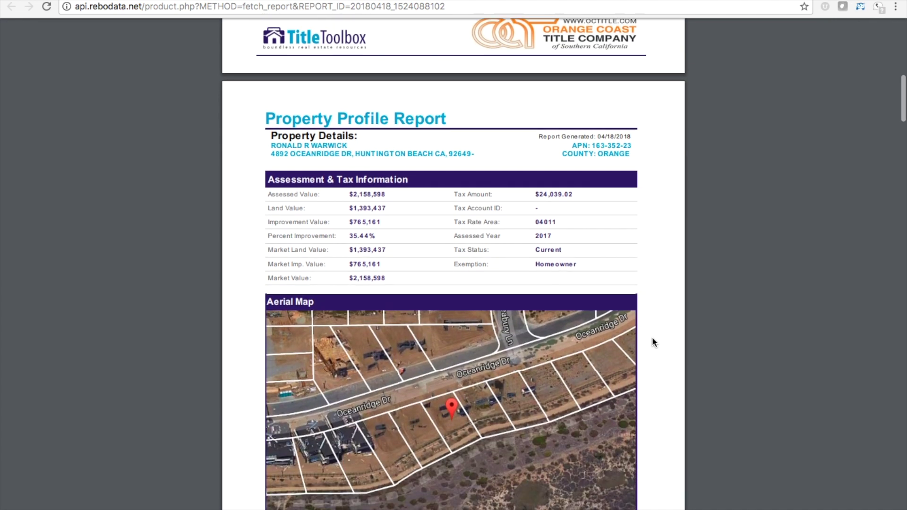
scroll(652, 341, down, 2)
scroll(652, 342, down, 1)
scroll(652, 342, down, 2)
scroll(652, 343, down, 1)
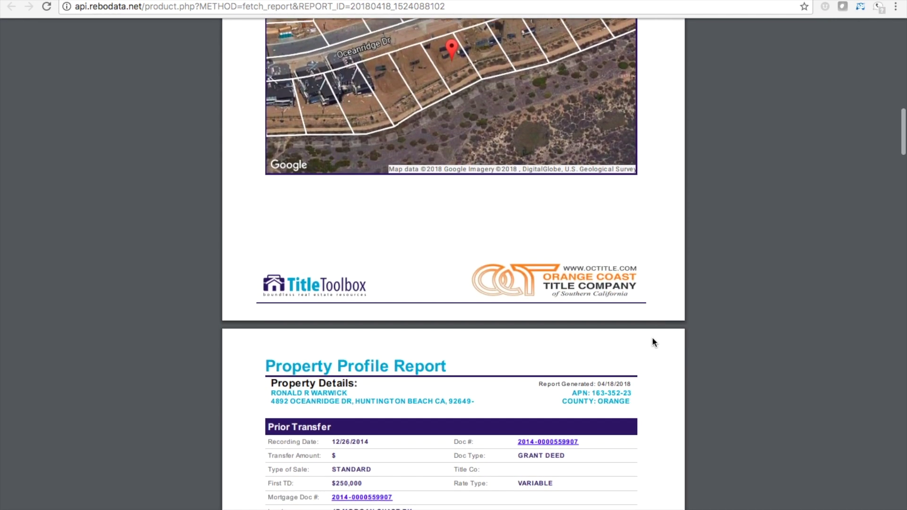
scroll(652, 342, down, 1)
scroll(652, 343, down, 1)
scroll(651, 342, down, 1)
scroll(651, 342, down, 2)
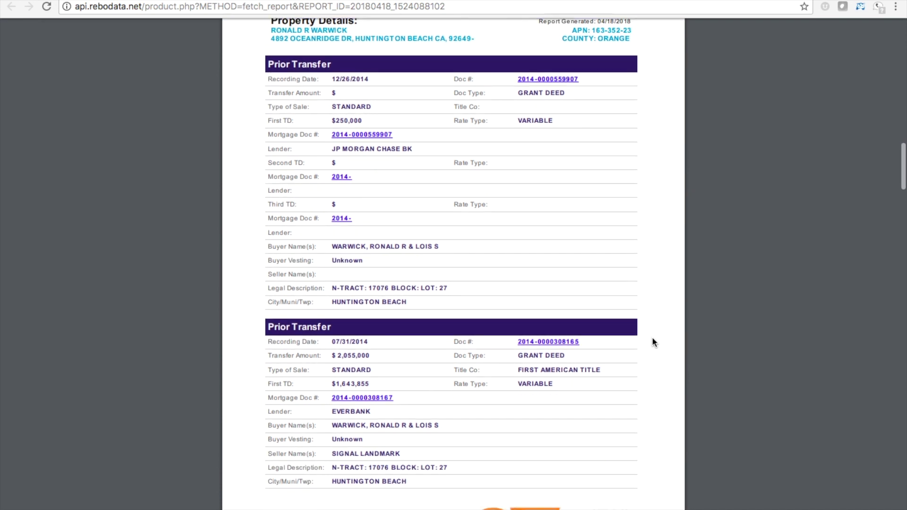
scroll(652, 342, down, 1)
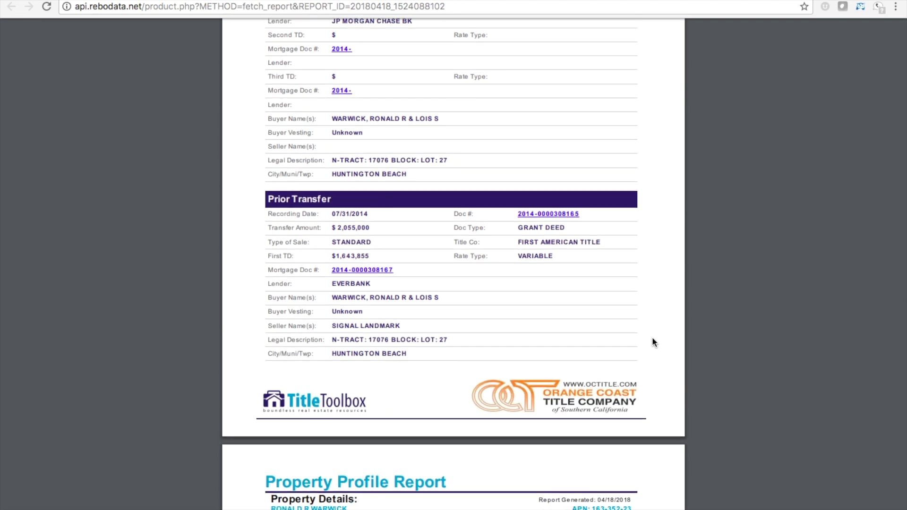
scroll(652, 342, up, 1)
scroll(652, 342, up, 2)
scroll(652, 342, up, 1)
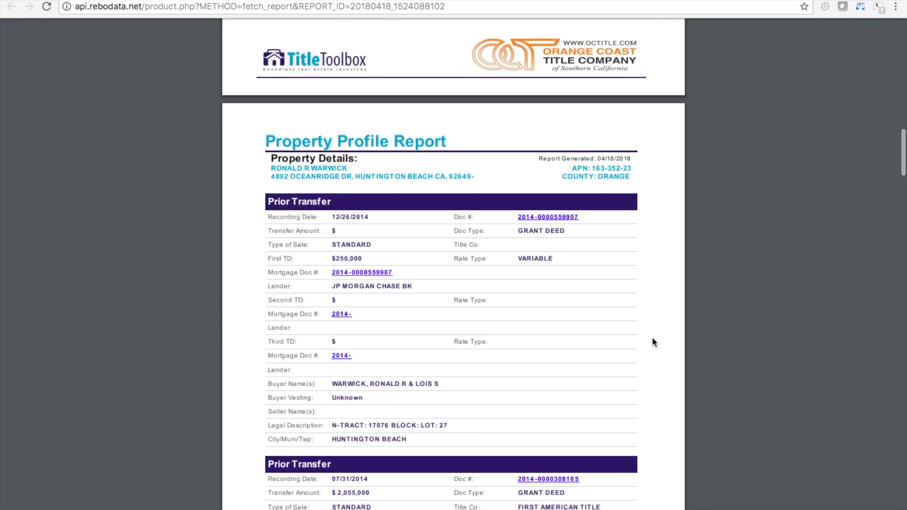
scroll(652, 343, up, 1)
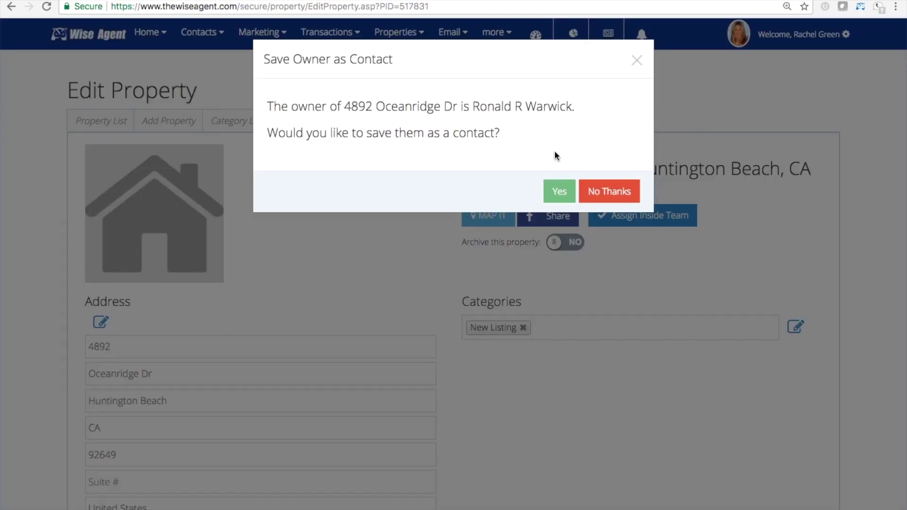
click(610, 194)
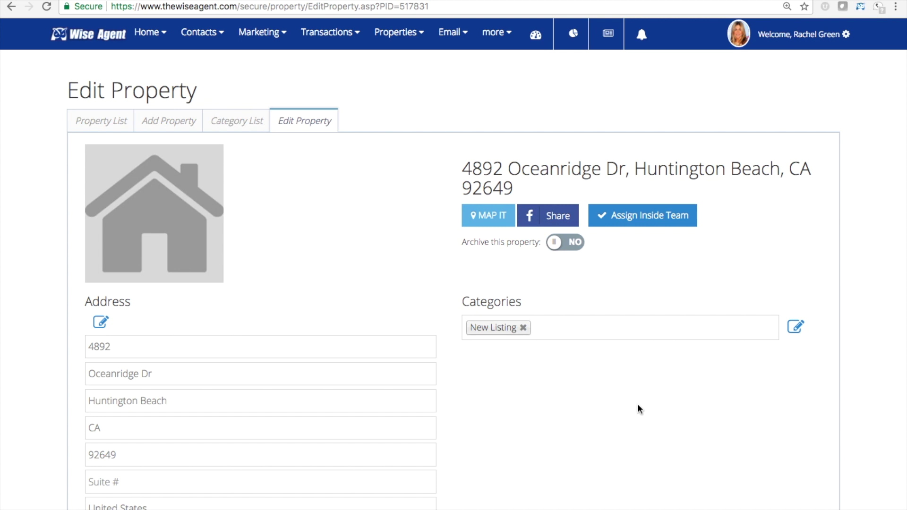
scroll(638, 409, down, 2)
scroll(638, 408, down, 2)
scroll(637, 408, down, 2)
scroll(637, 409, down, 2)
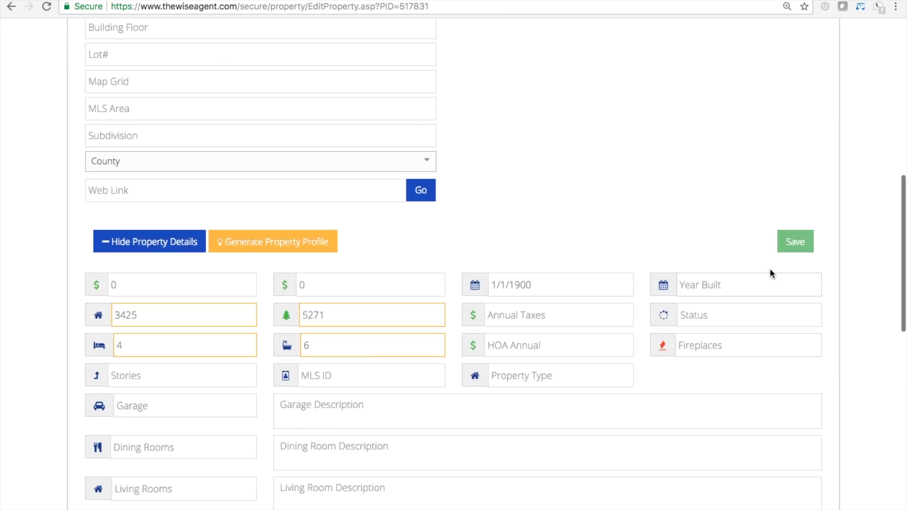
click(794, 245)
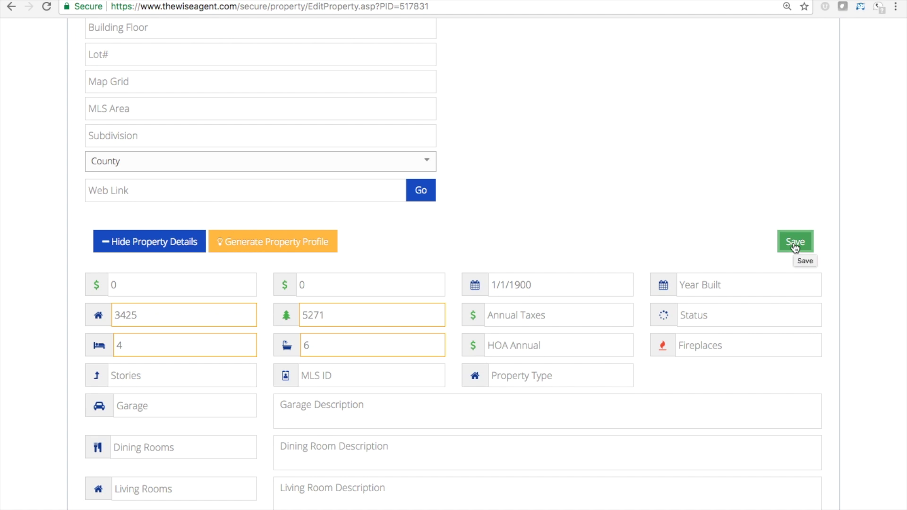
click(794, 244)
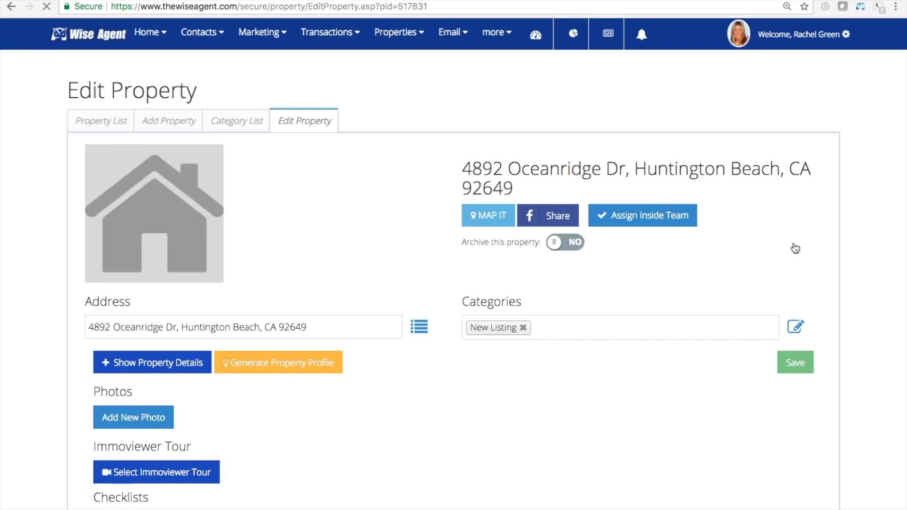